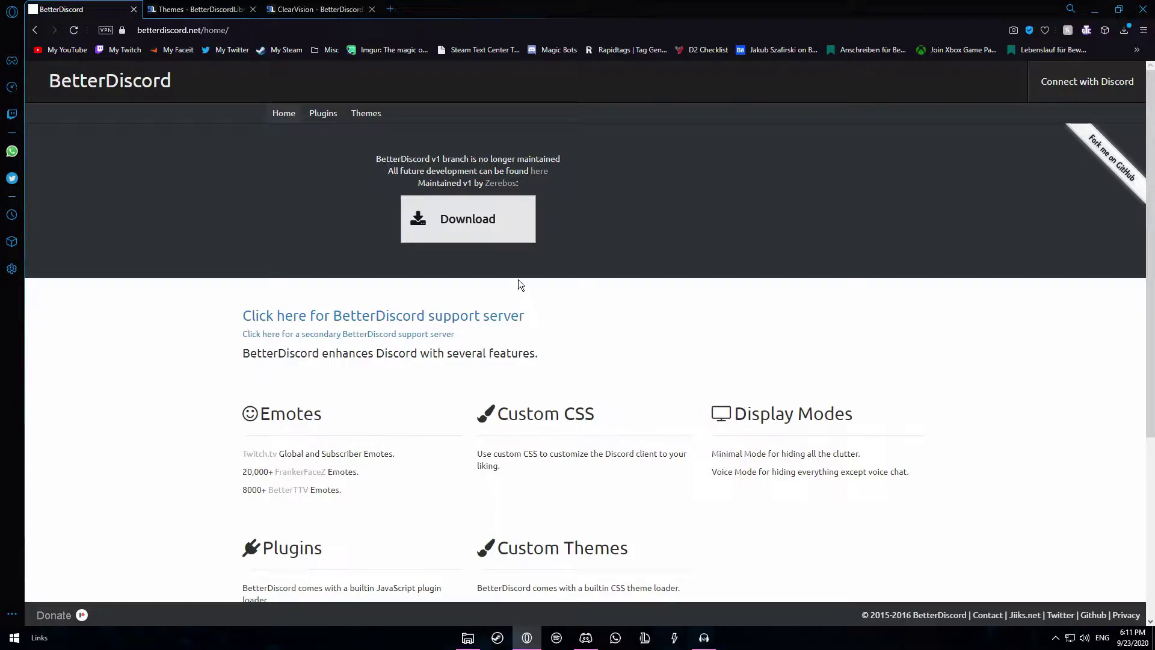
Step: Download the Windows installer BandagedBD_Windows.exe from the BetterDiscordApp releases page and save it to Downloads
click(458, 220)
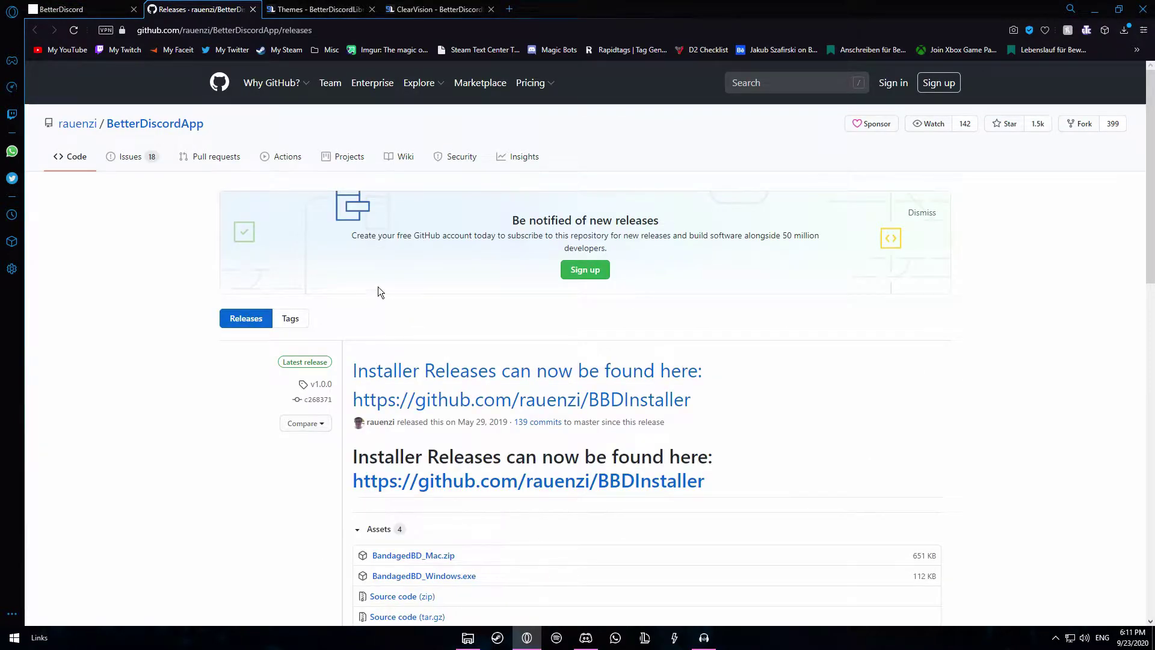
scroll(348, 293, down, 2)
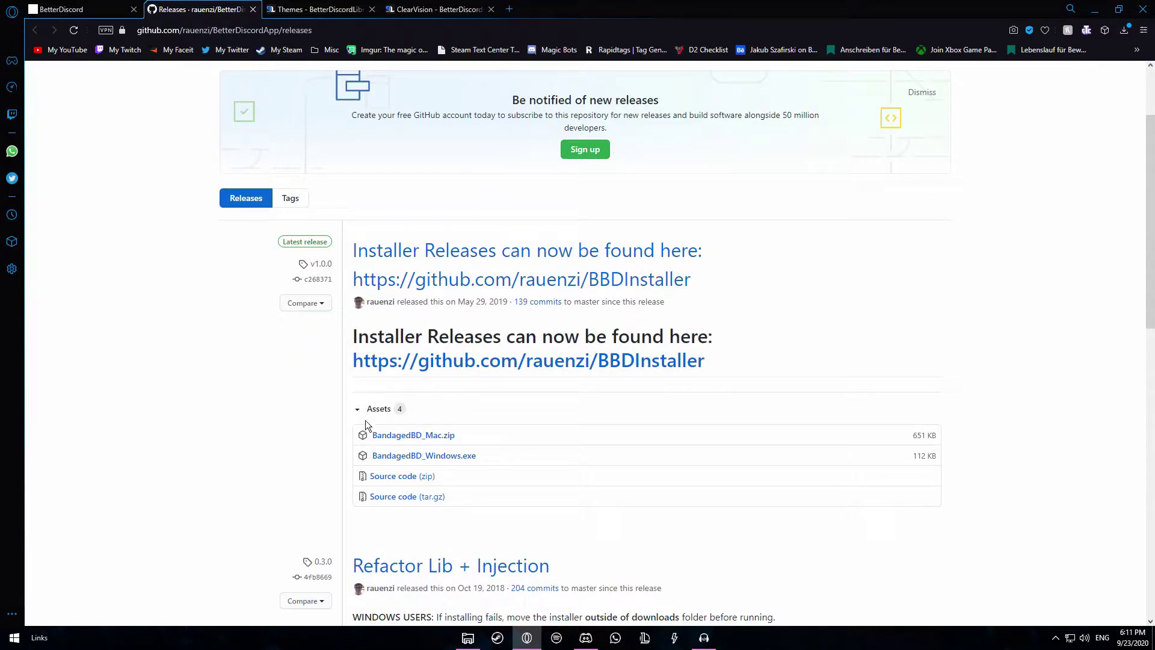
click(467, 462)
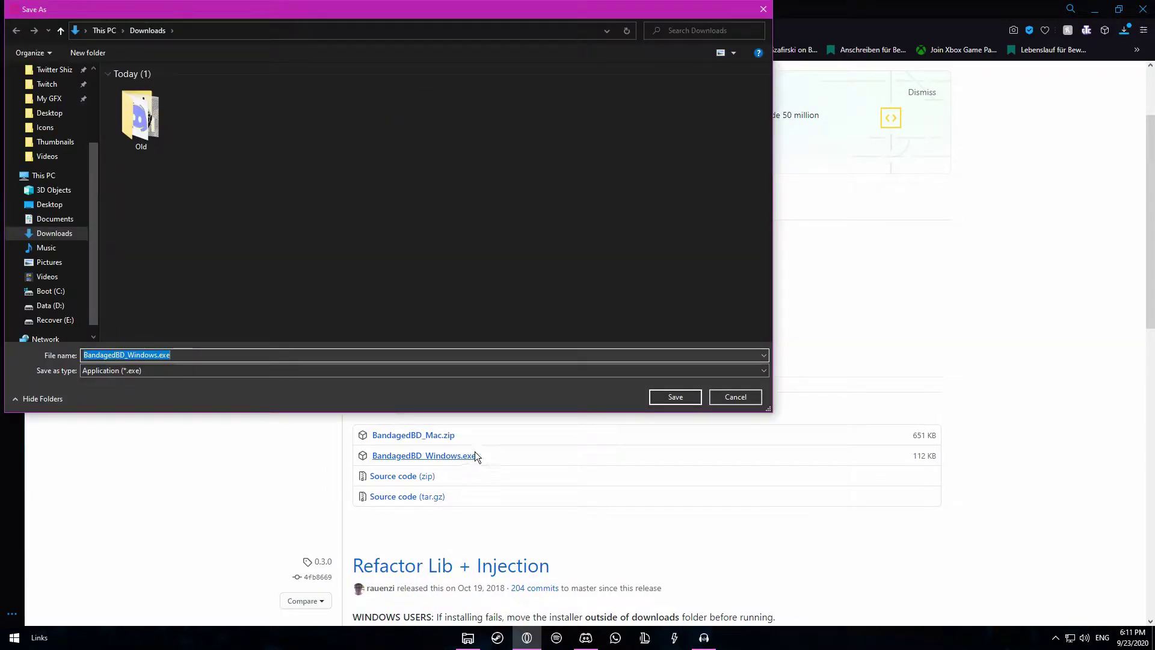
click(683, 400)
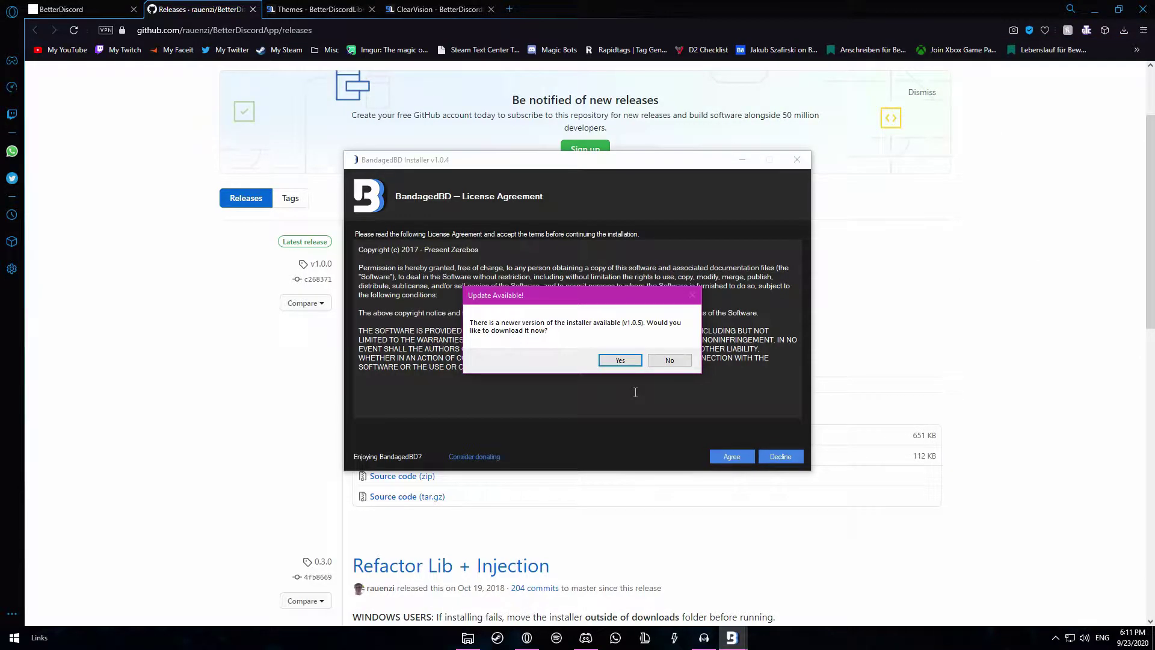
Step: Accept the installer update, save BandagedBD.exe to Downloads, and close the BetterDiscord home and GitHub releases pages
click(620, 361)
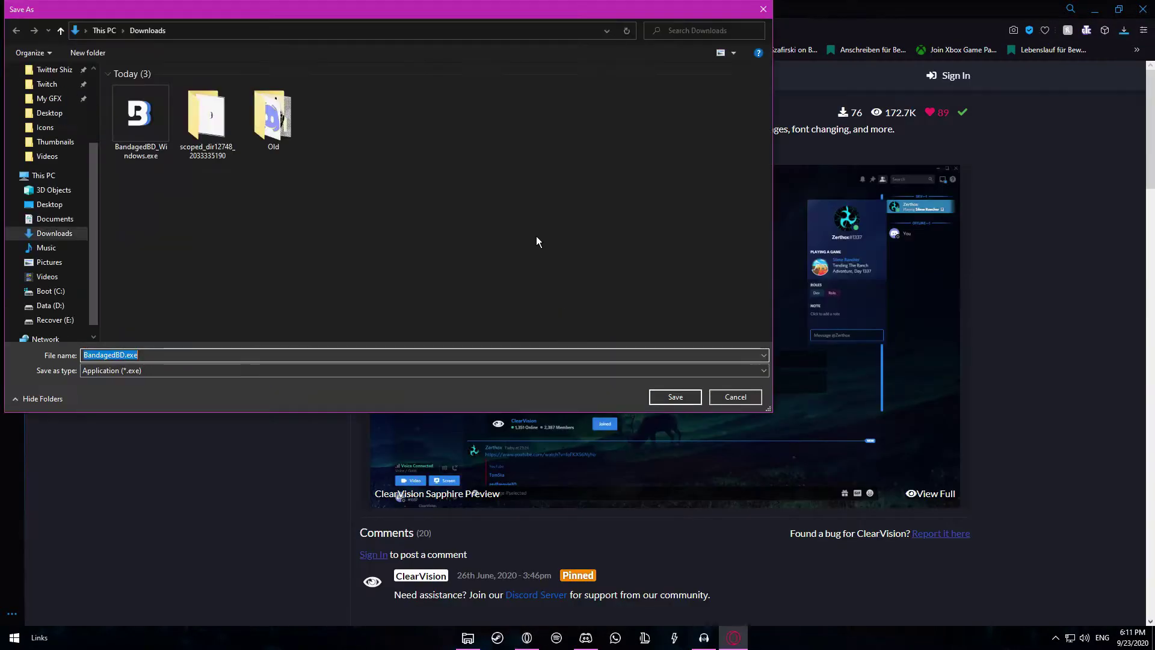
click(676, 397)
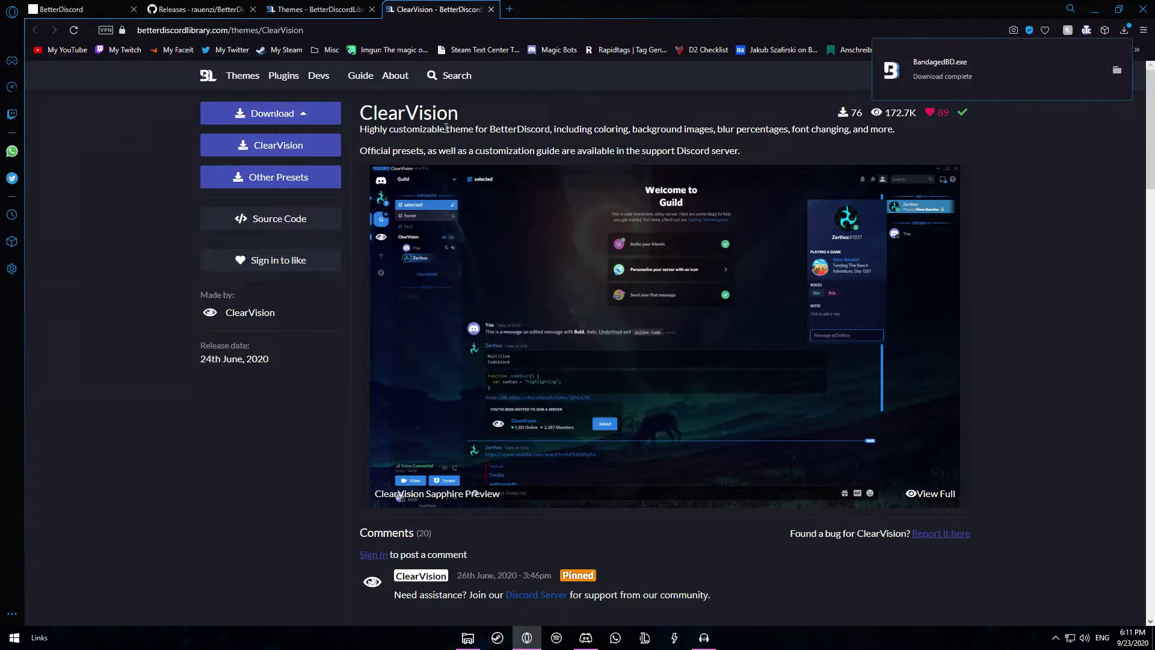
click(134, 10)
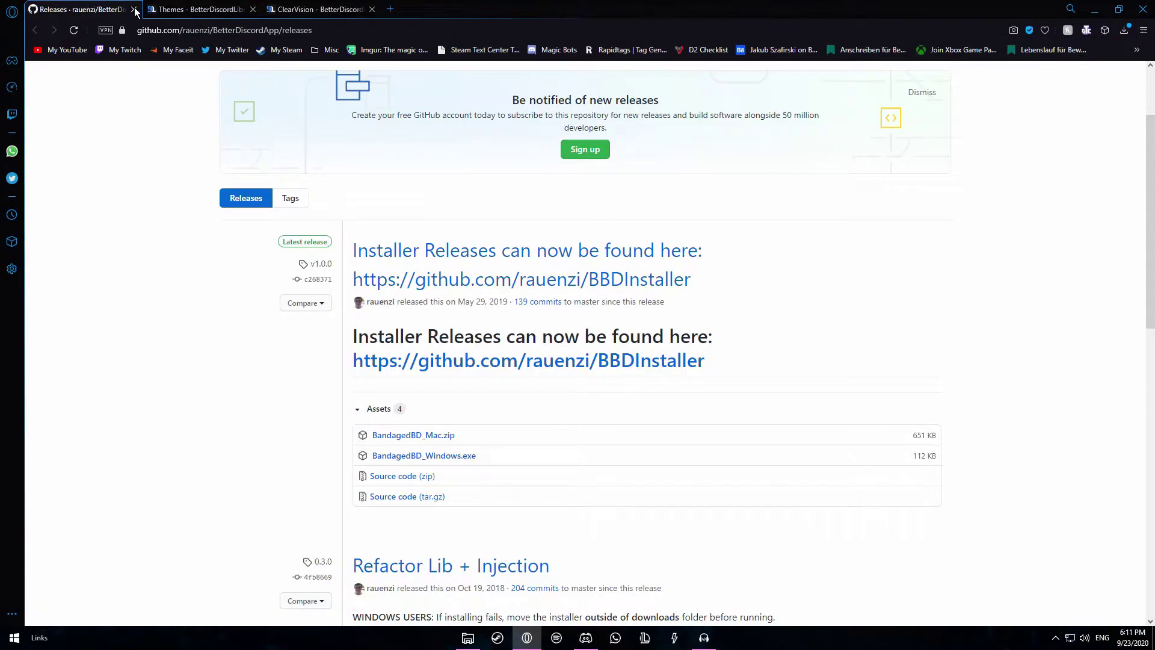
click(134, 10)
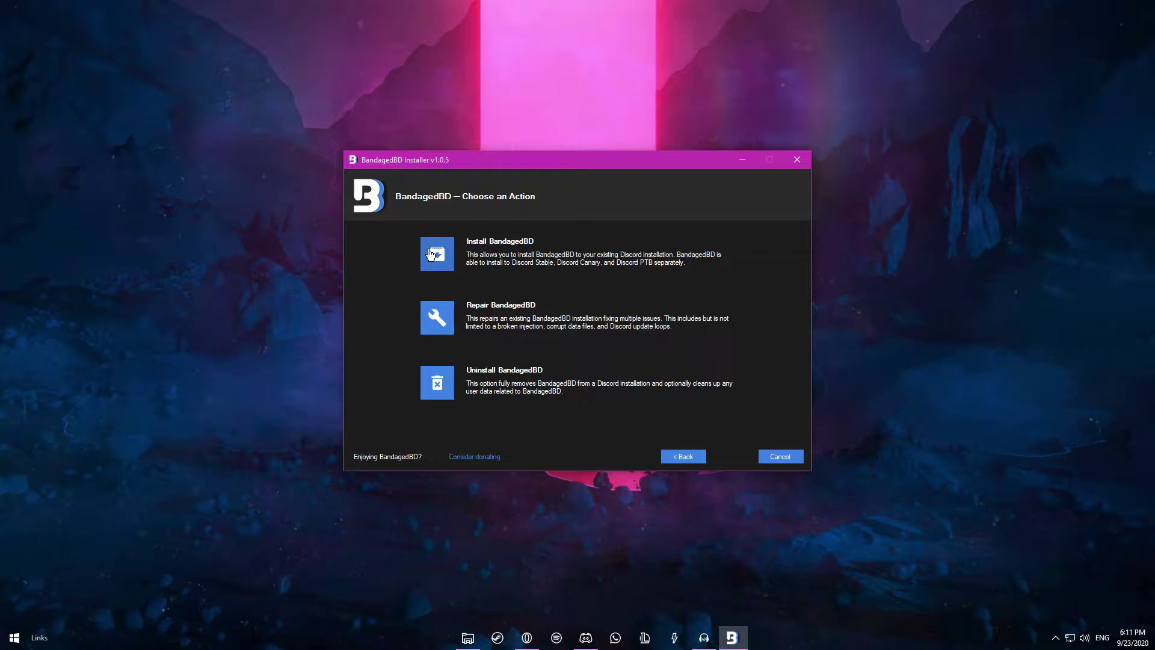
Step: Install BandagedBD to the Stable Discord location and dismiss the BandagedBD changelog
click(436, 255)
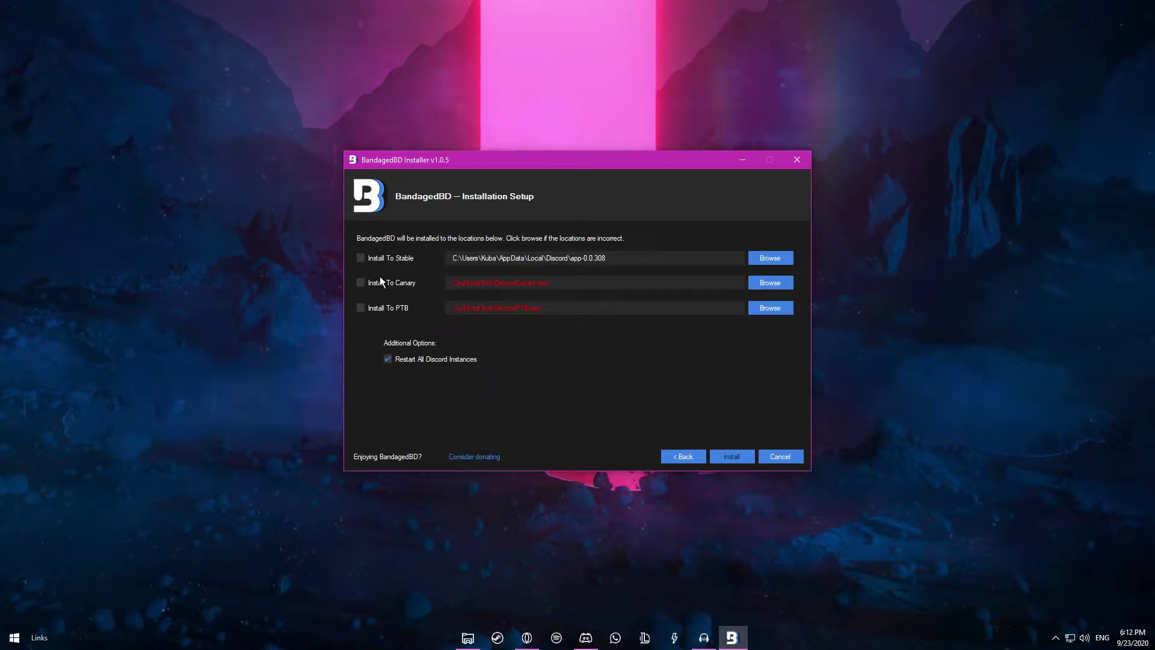
click(379, 263)
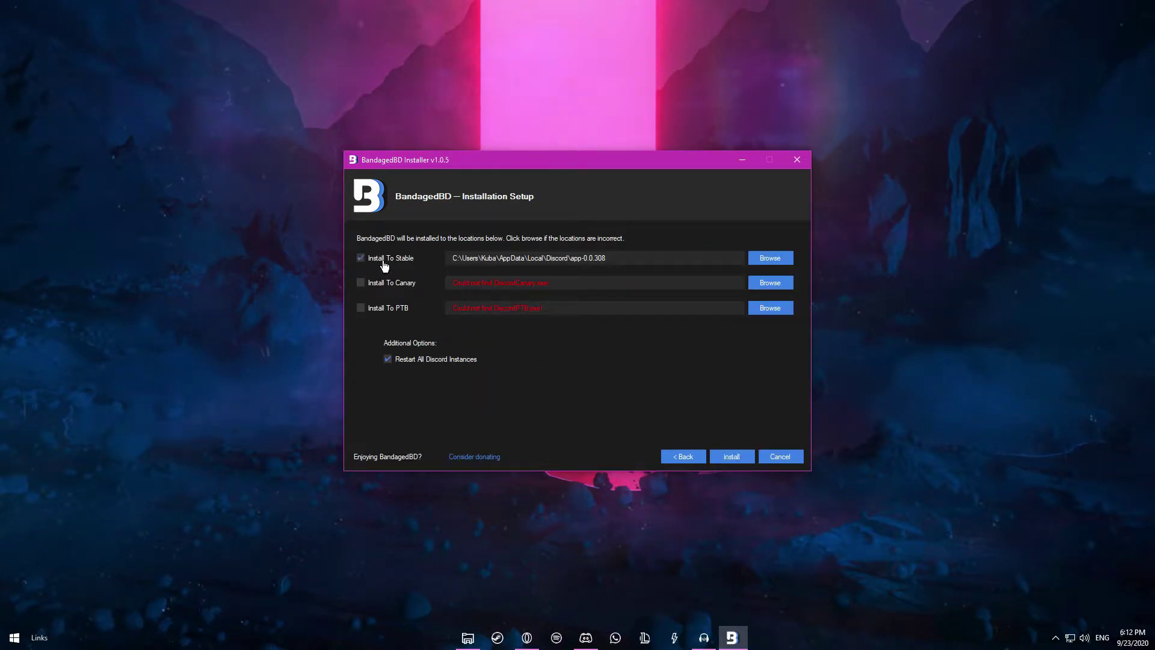
click(738, 462)
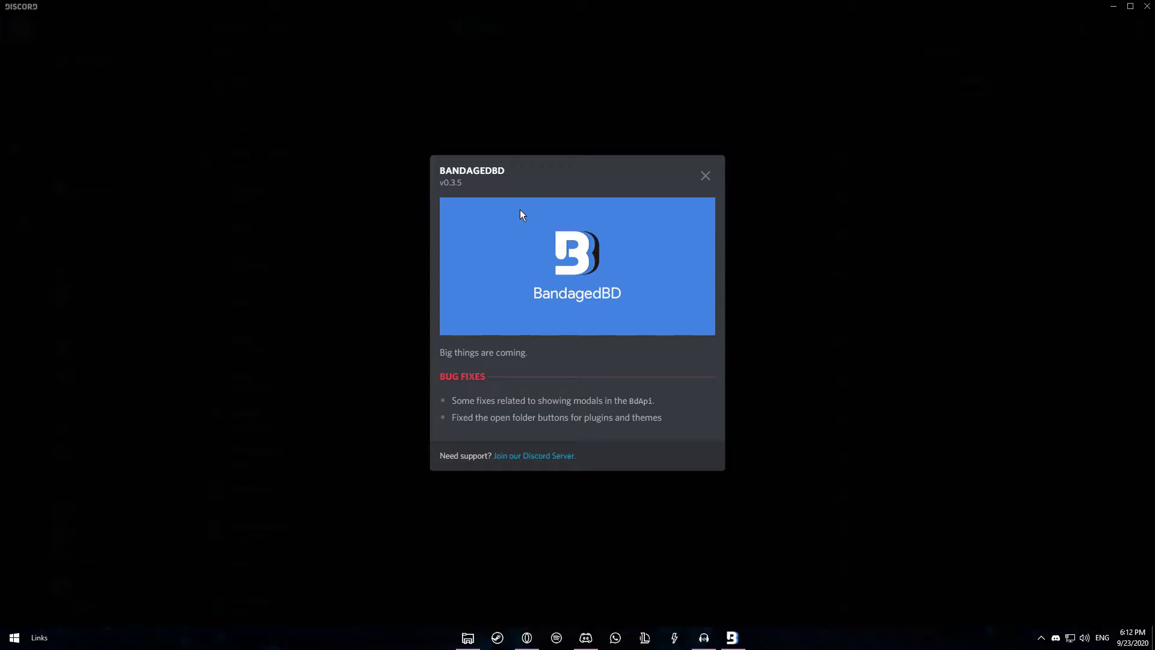
key(Escape)
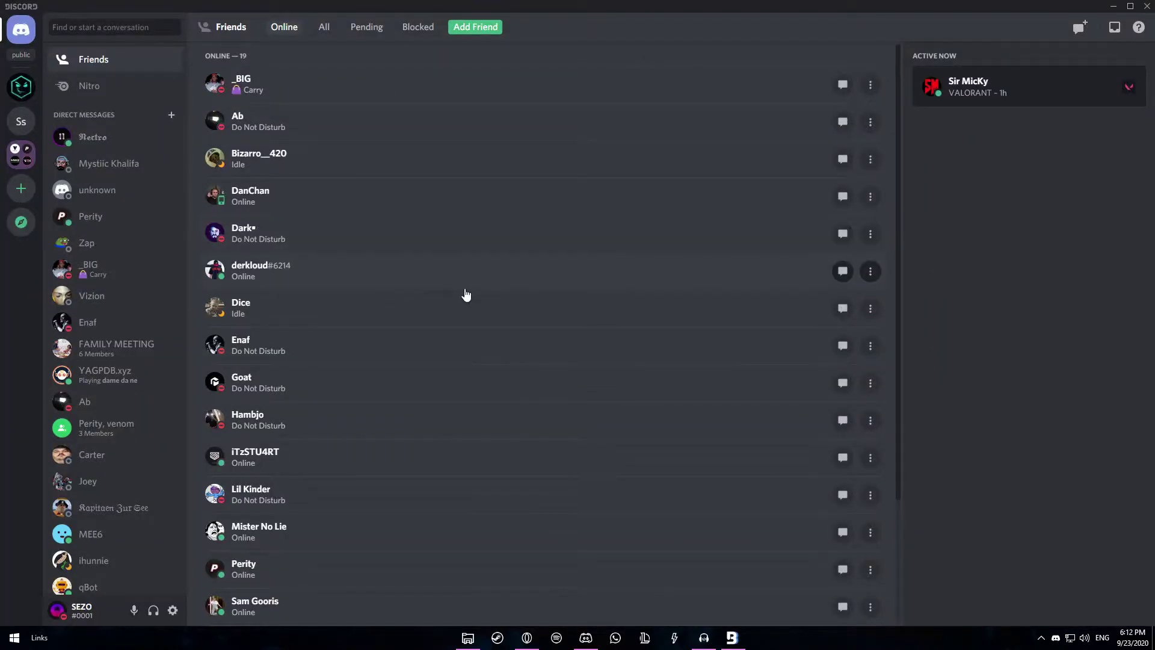
Step: Open the theme folder from Discord's BandagedBD theme settings, then minimise Discord and move the folder window aside
click(172, 610)
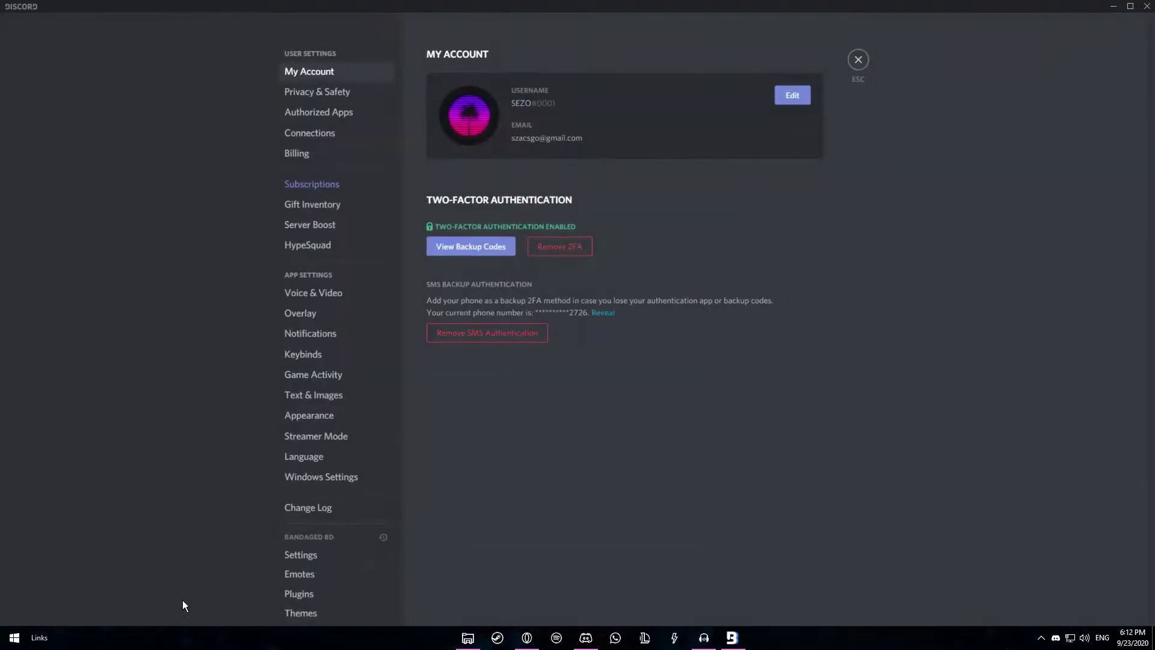
scroll(330, 508, down, 3)
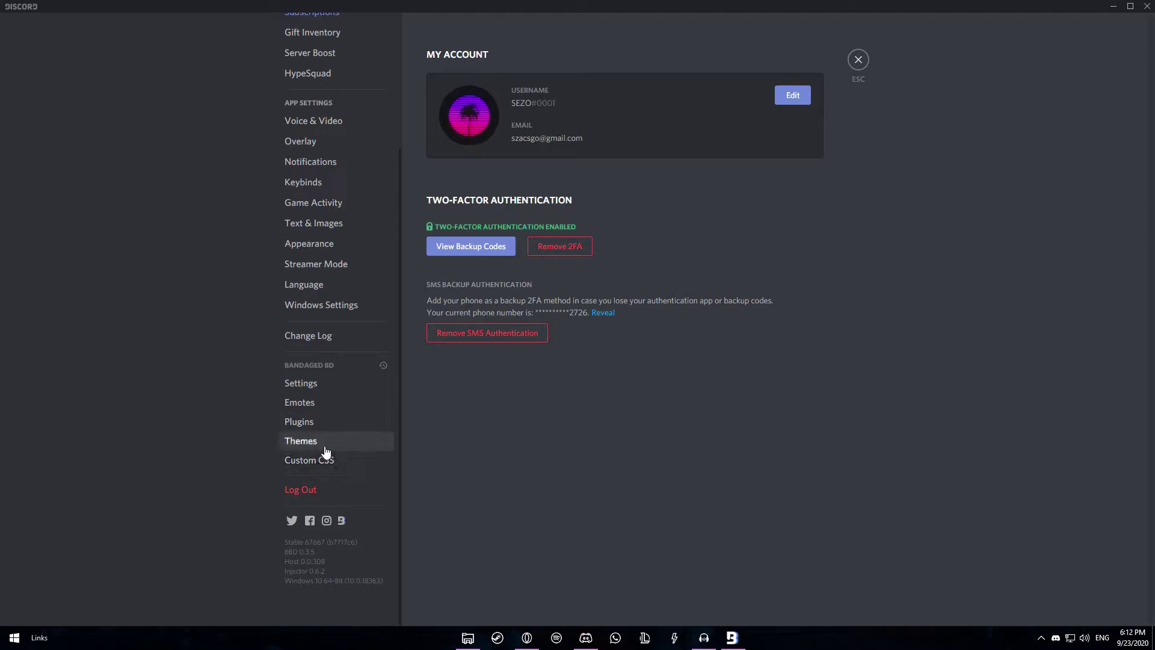
click(327, 445)
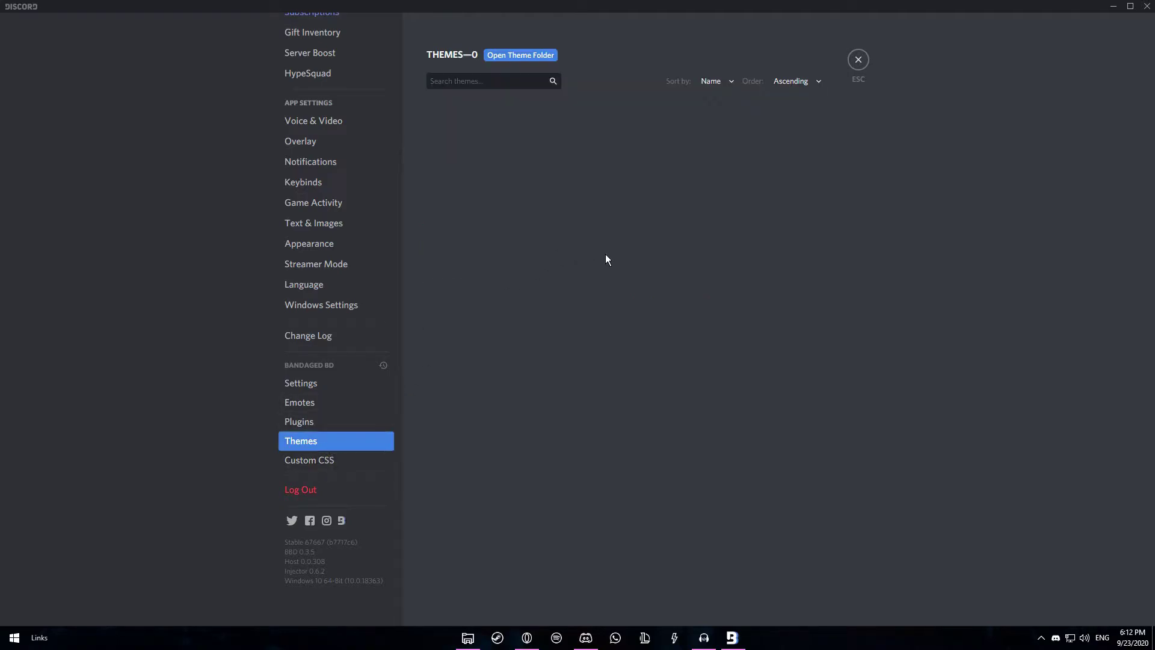
click(531, 60)
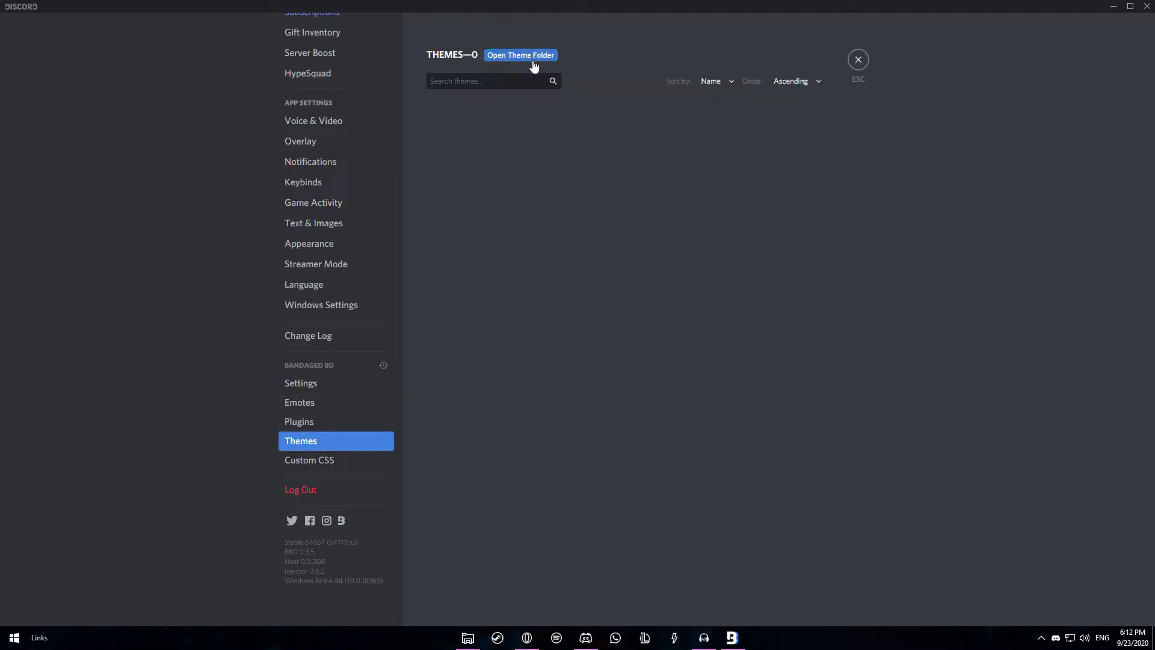
click(1113, 6)
drag(548, 178, 853, 154)
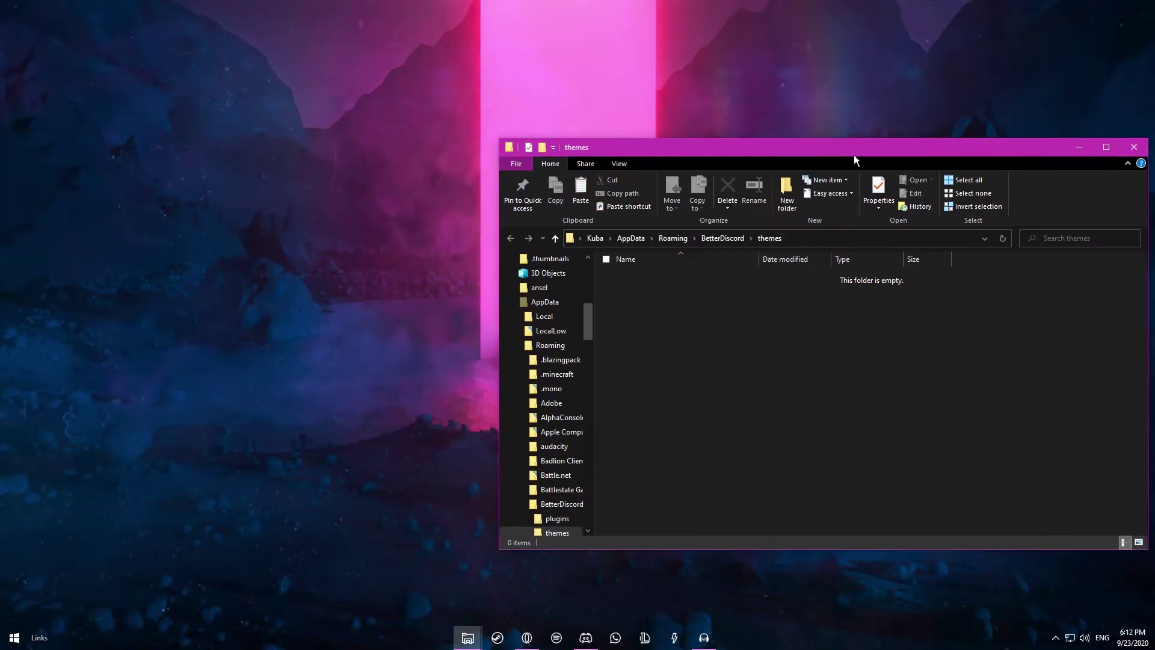
Step: Switch to the browser and download the ClearVision theme from BetterDiscord Library, completing the truck-image CAPTCHA
click(527, 638)
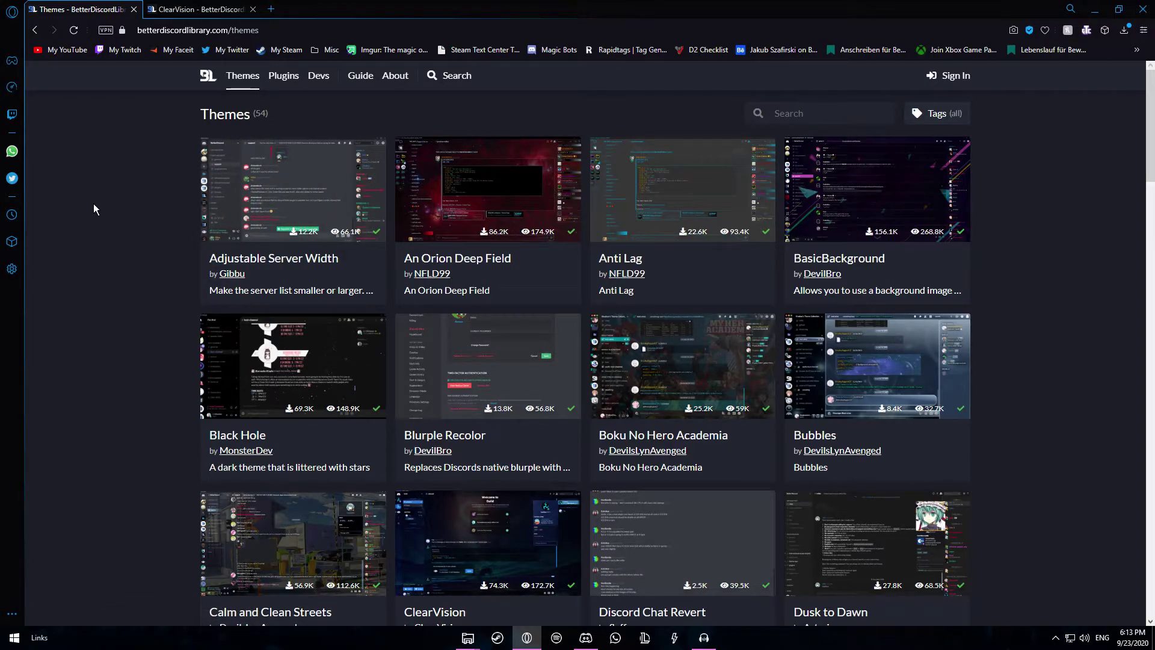
scroll(116, 238, down, 1)
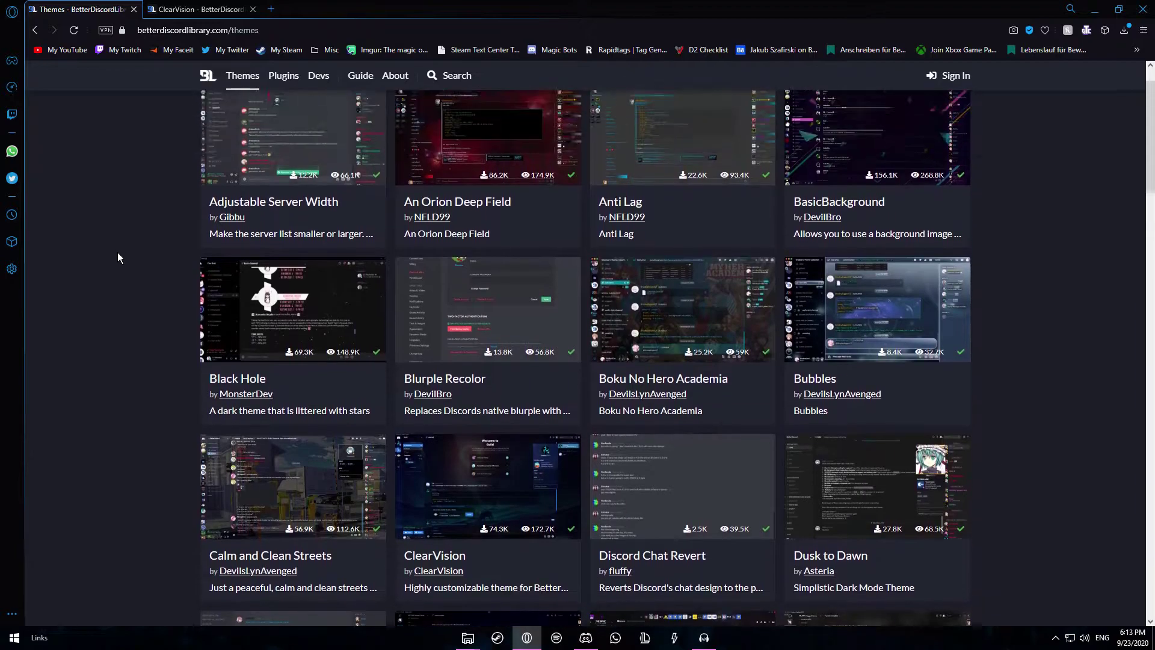
scroll(118, 257, up, 1)
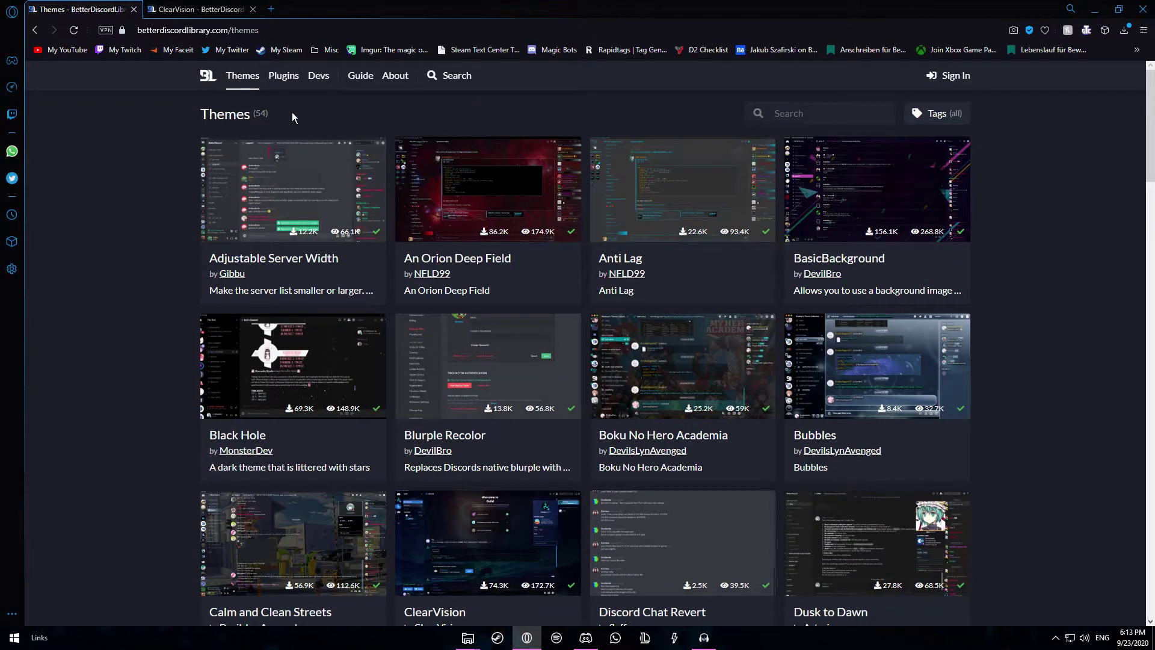
key(ctrl+Tab)
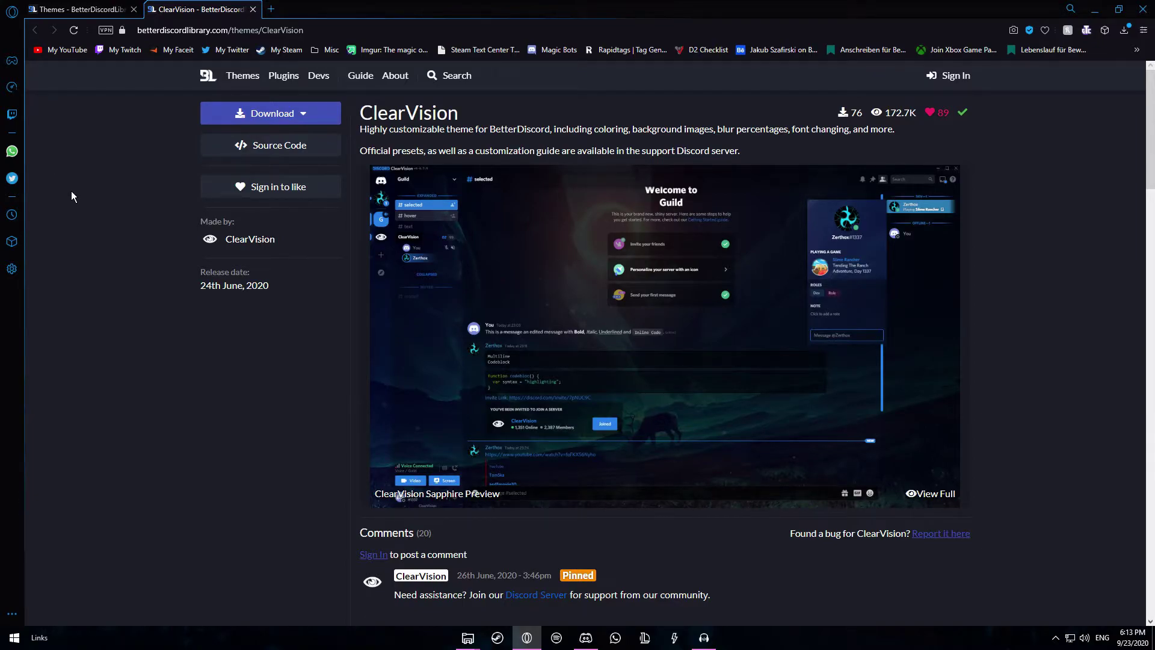
click(301, 114)
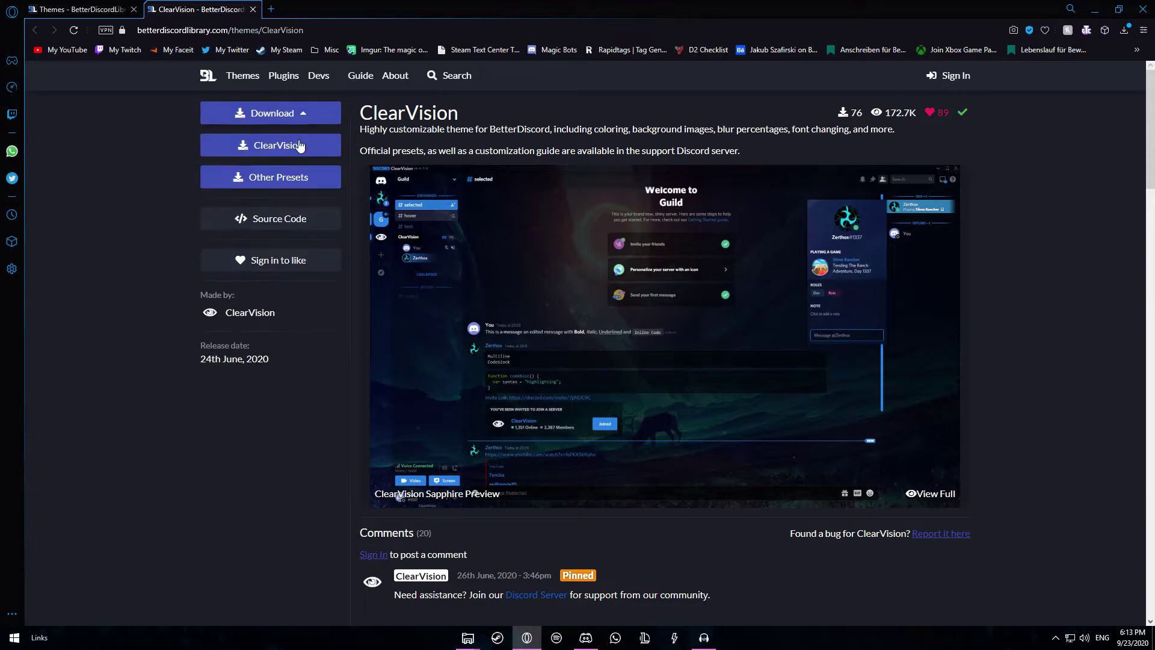
click(300, 146)
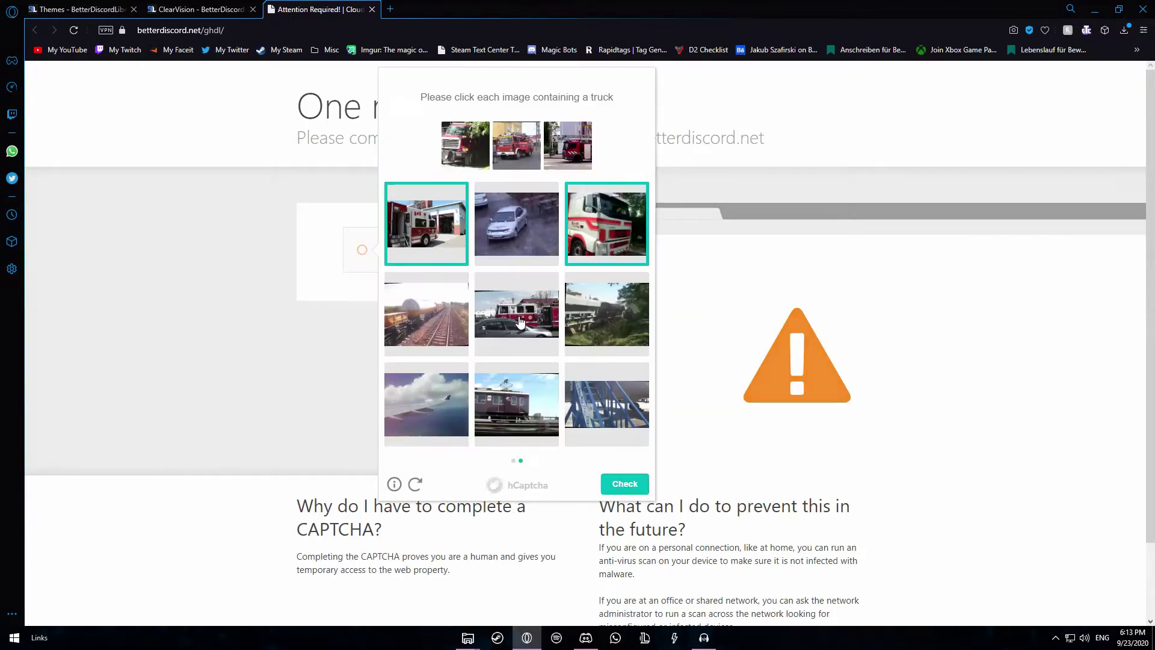
click(516, 313)
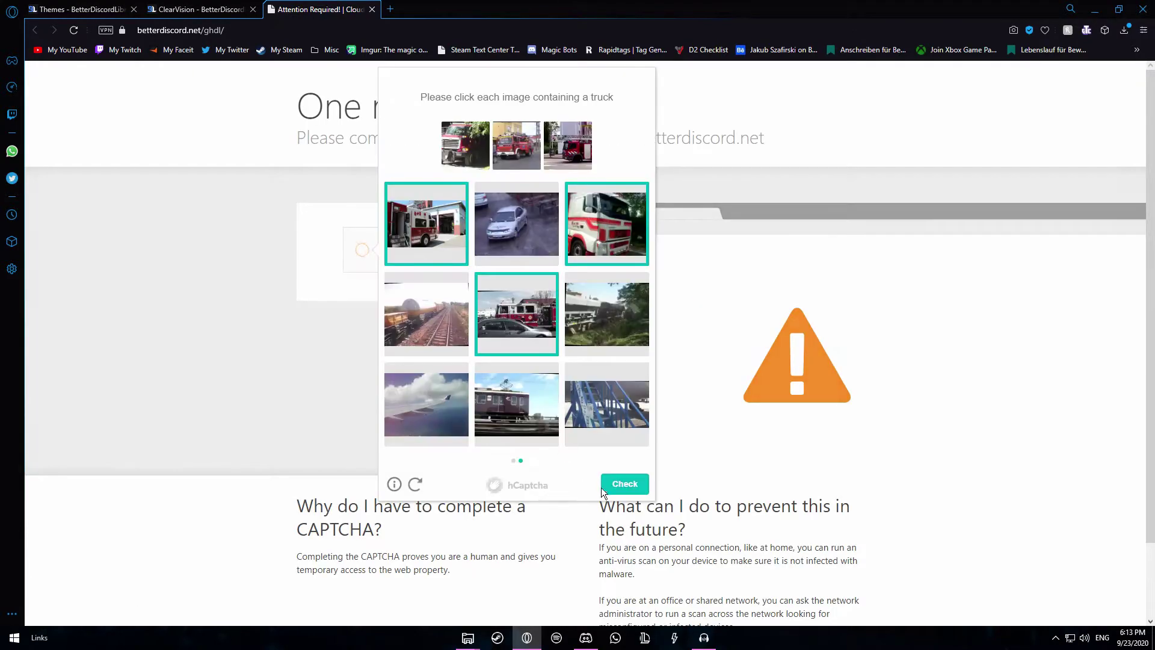
click(603, 485)
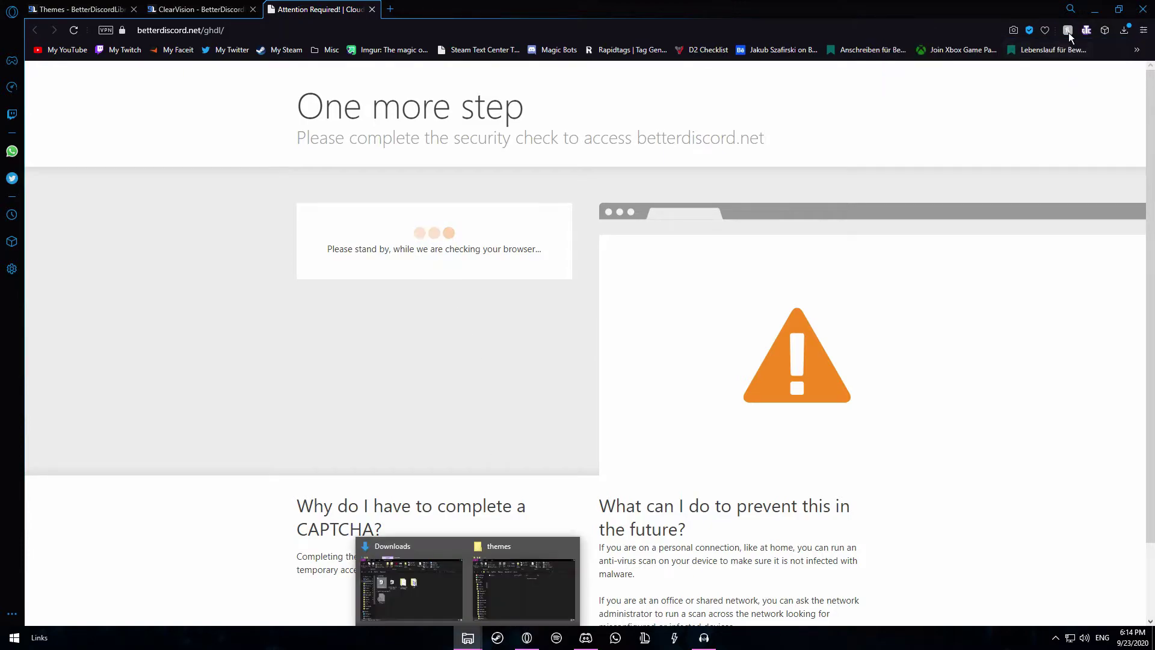
Step: Minimise the browser and place ClearVision_v6.theme.css from Downloads into the BetterDiscord themes folder
click(1095, 9)
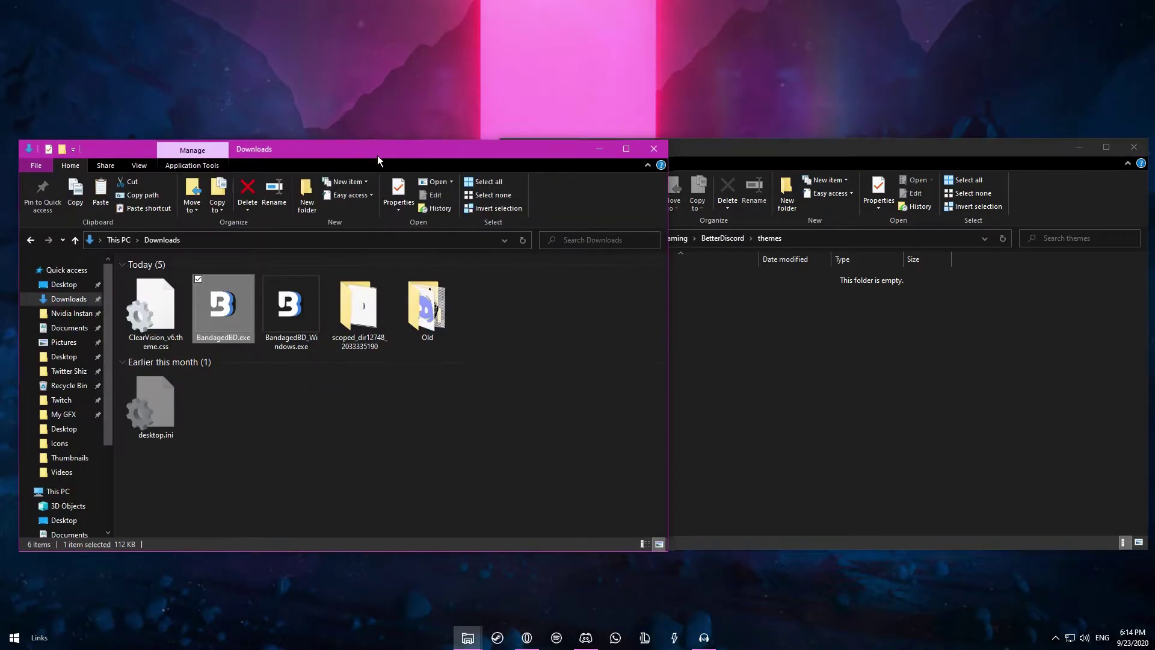
click(734, 355)
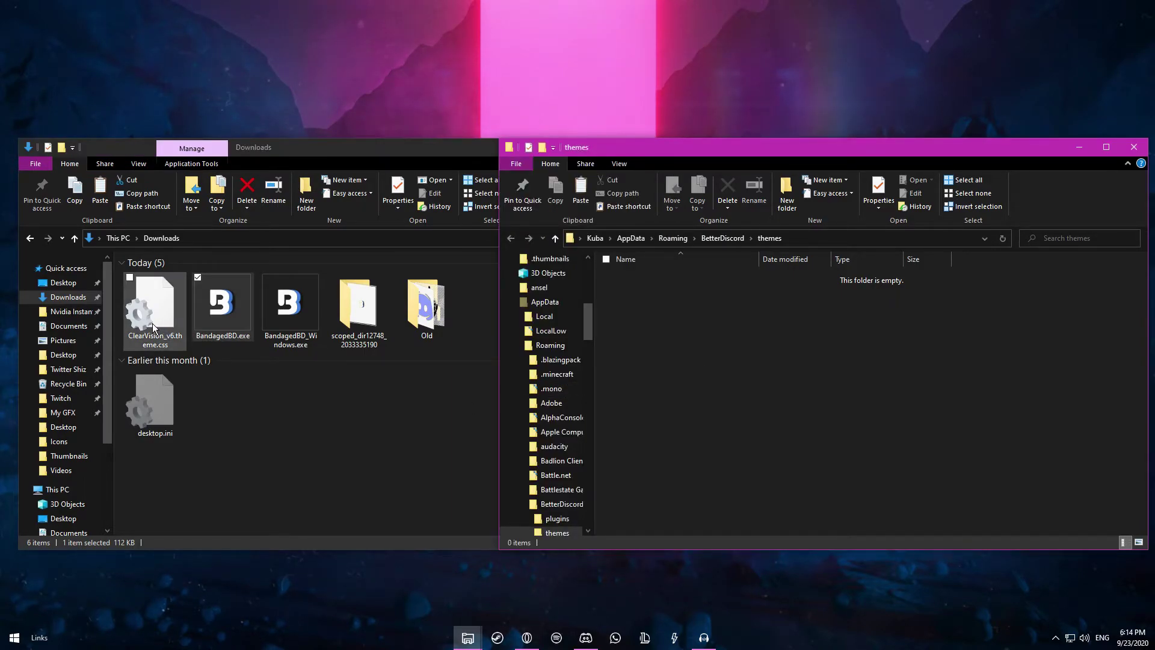
drag(146, 322, 702, 344)
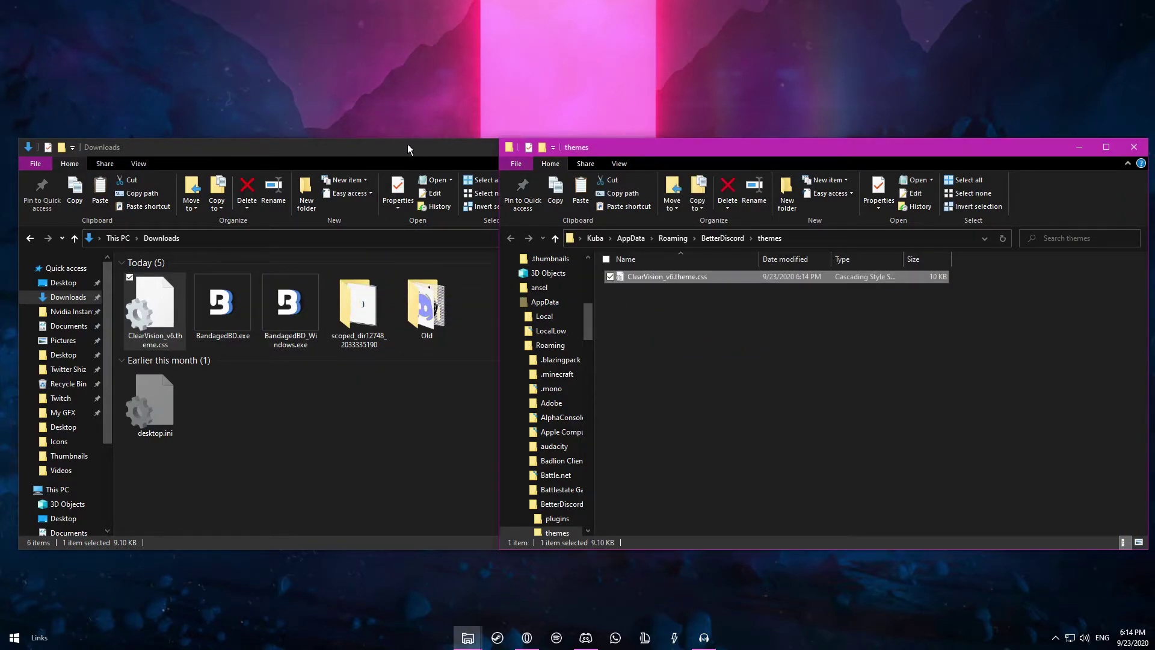
Step: Switch to Discord, enable the ClearVision v6 theme, and close the settings
click(598, 644)
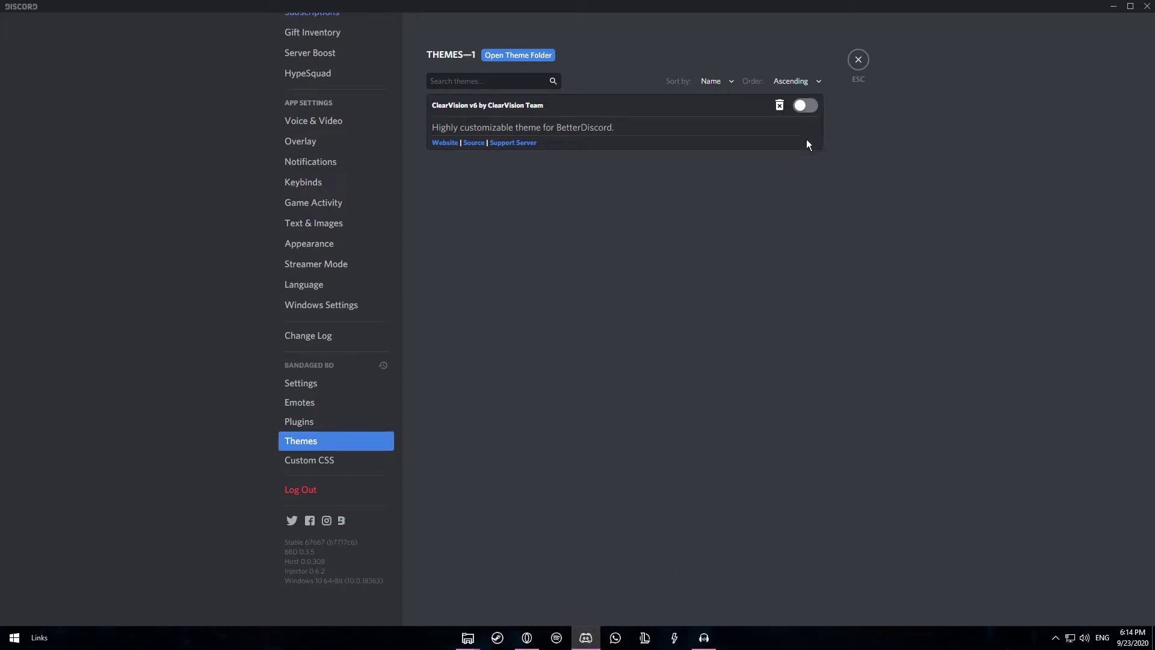
click(804, 106)
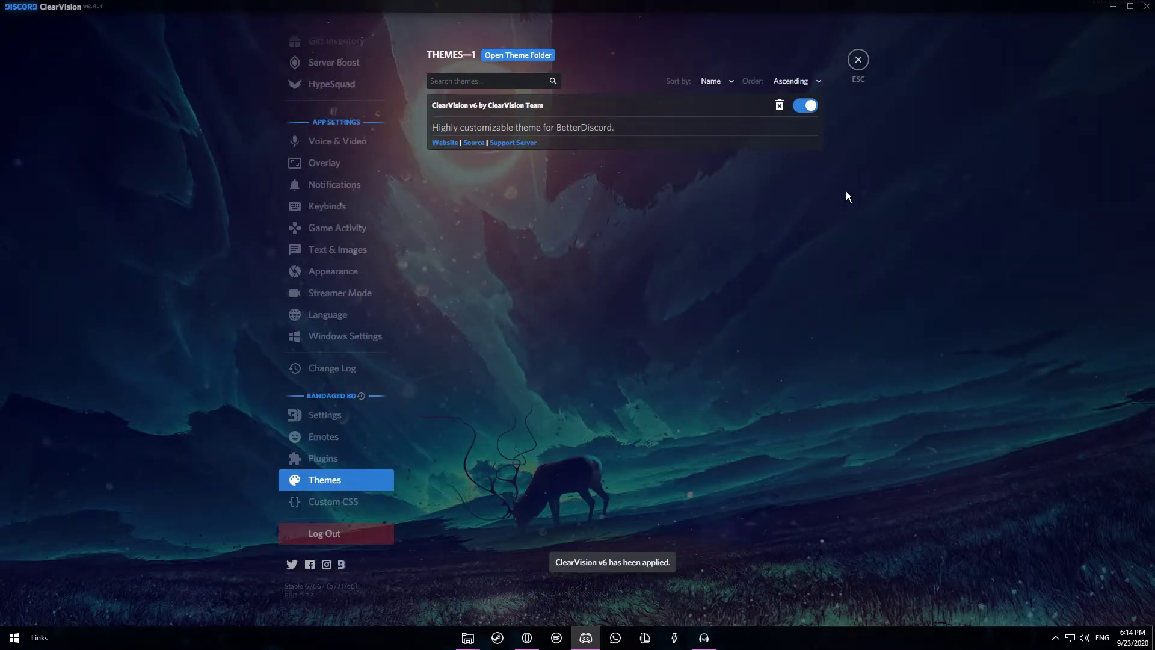
key(Escape)
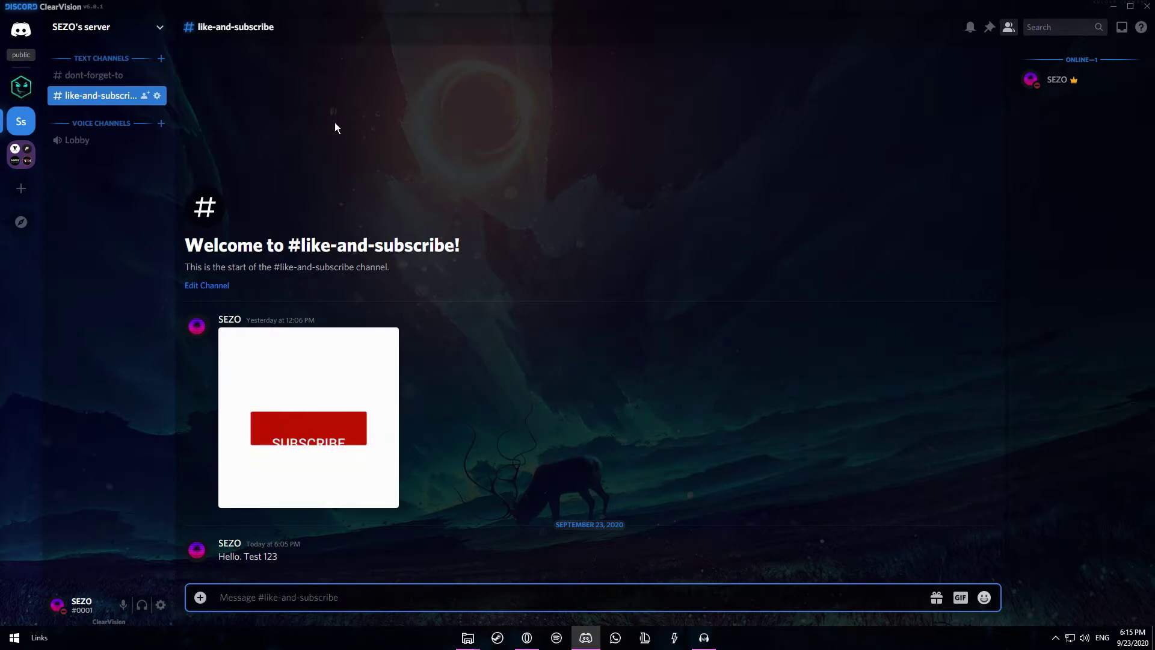
Step: View the online member's profile card in the themed server and join the Lobby voice channel
click(1085, 92)
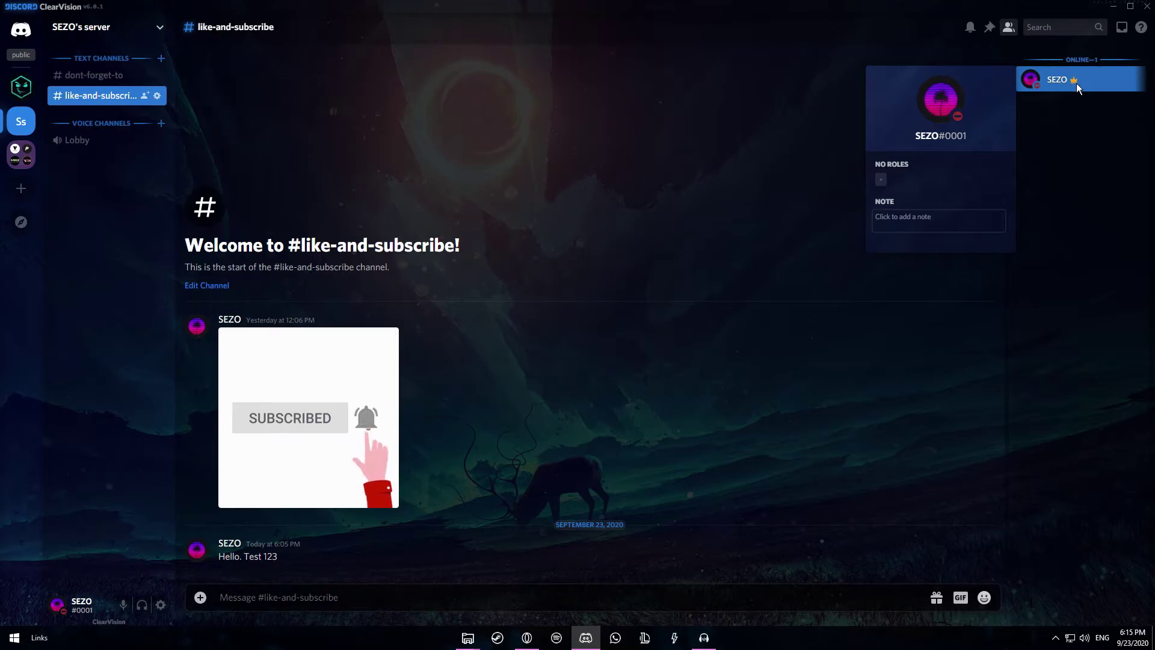
click(1077, 83)
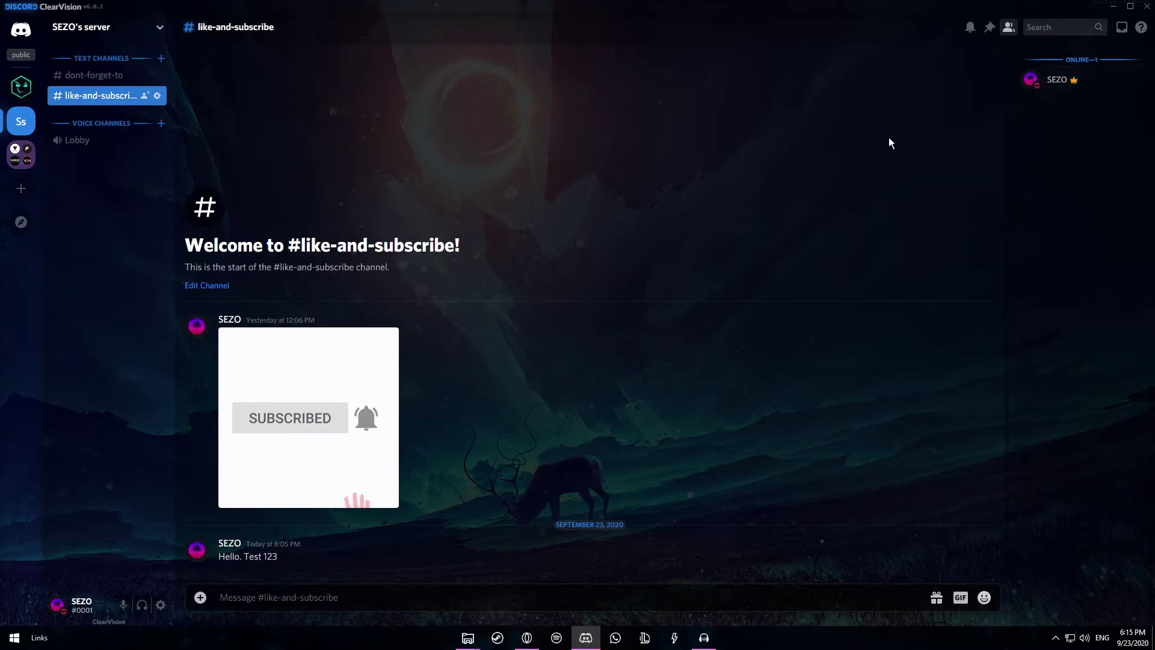
click(110, 143)
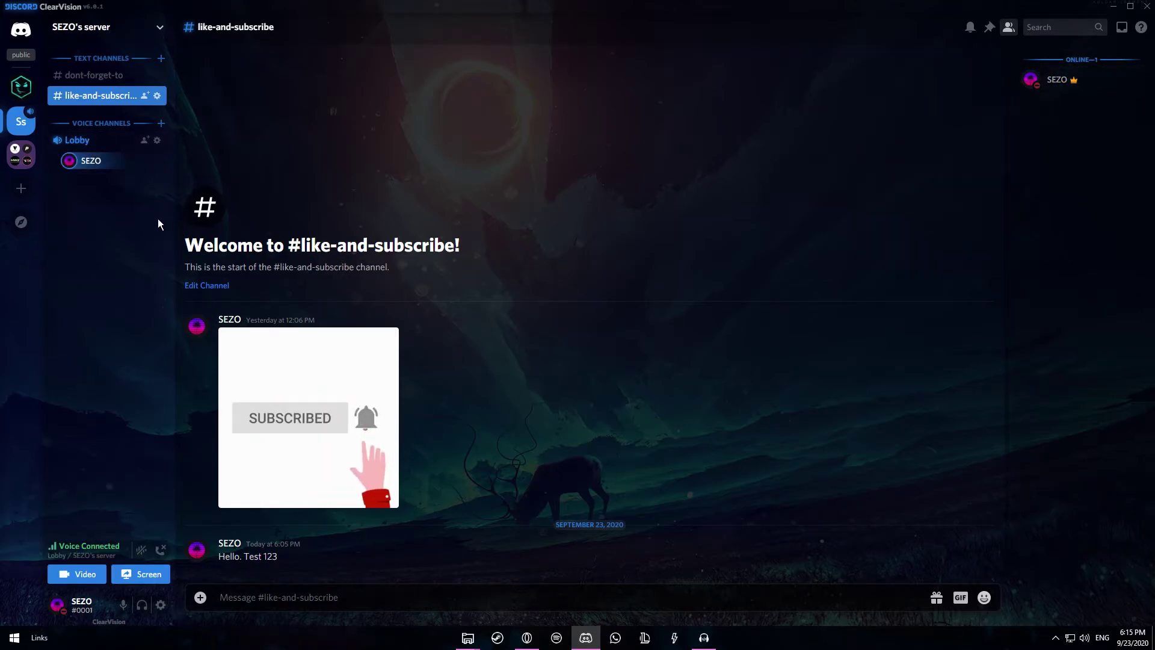
Step: Enable 24 Hour Timestamps in the BandagedBD settings
key(ctrl+comma)
scroll(368, 334, down, 4)
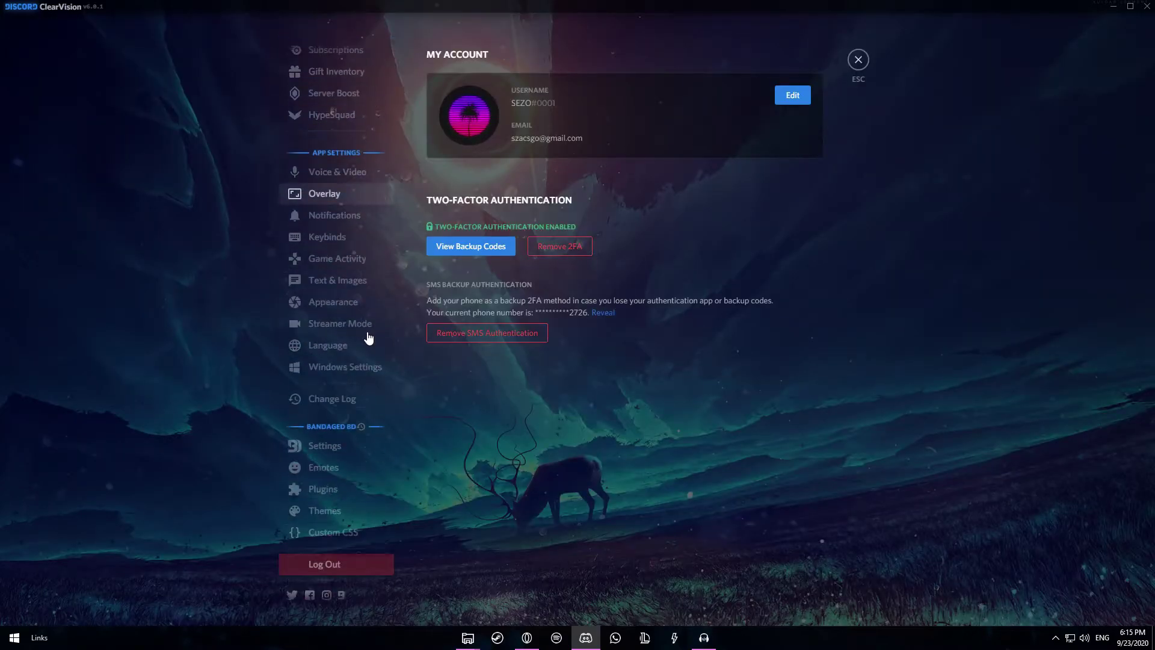
click(348, 368)
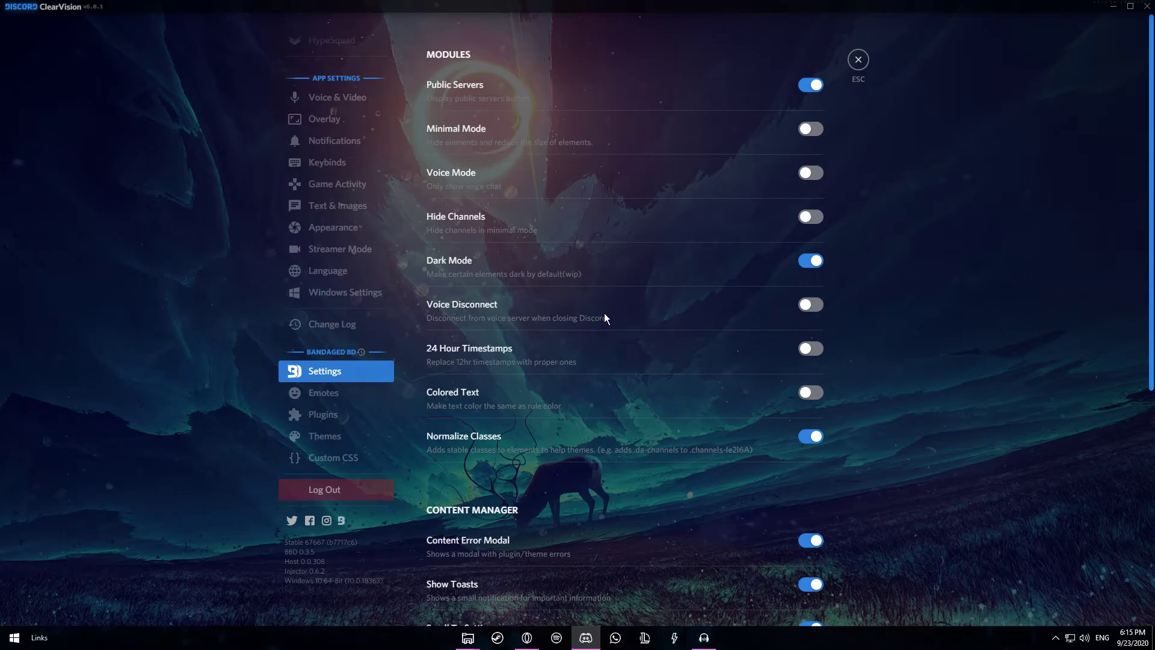
click(497, 363)
scroll(478, 398, down, 1)
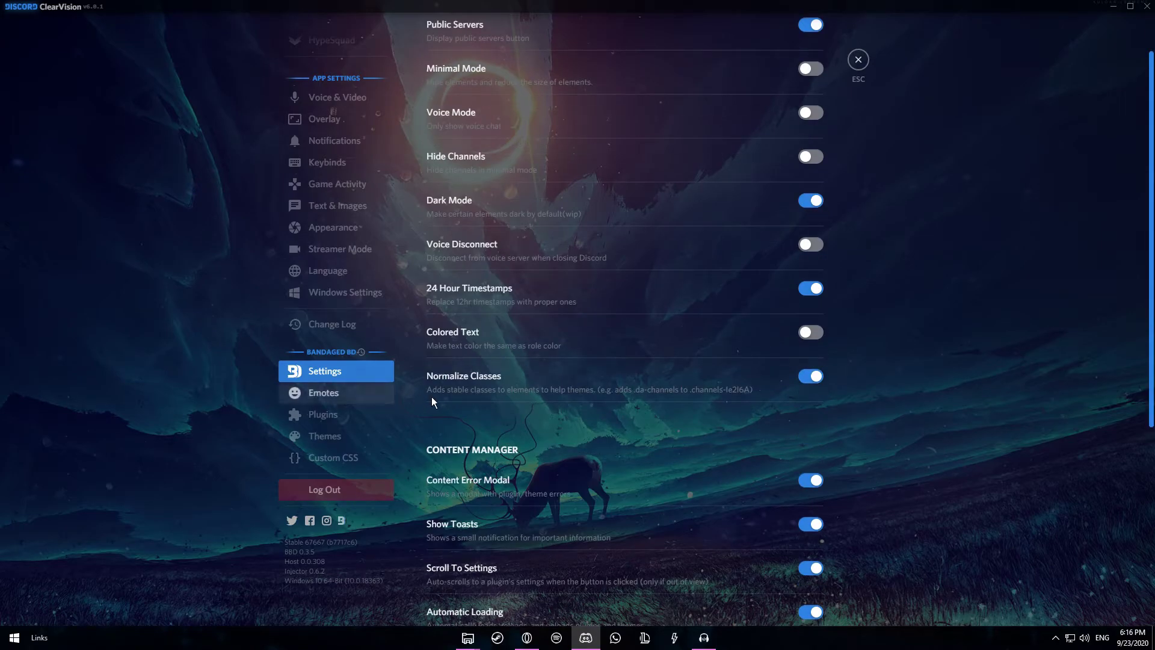
Step: Examine the BandagedBD emote options and plugin list, and close the settings
click(351, 394)
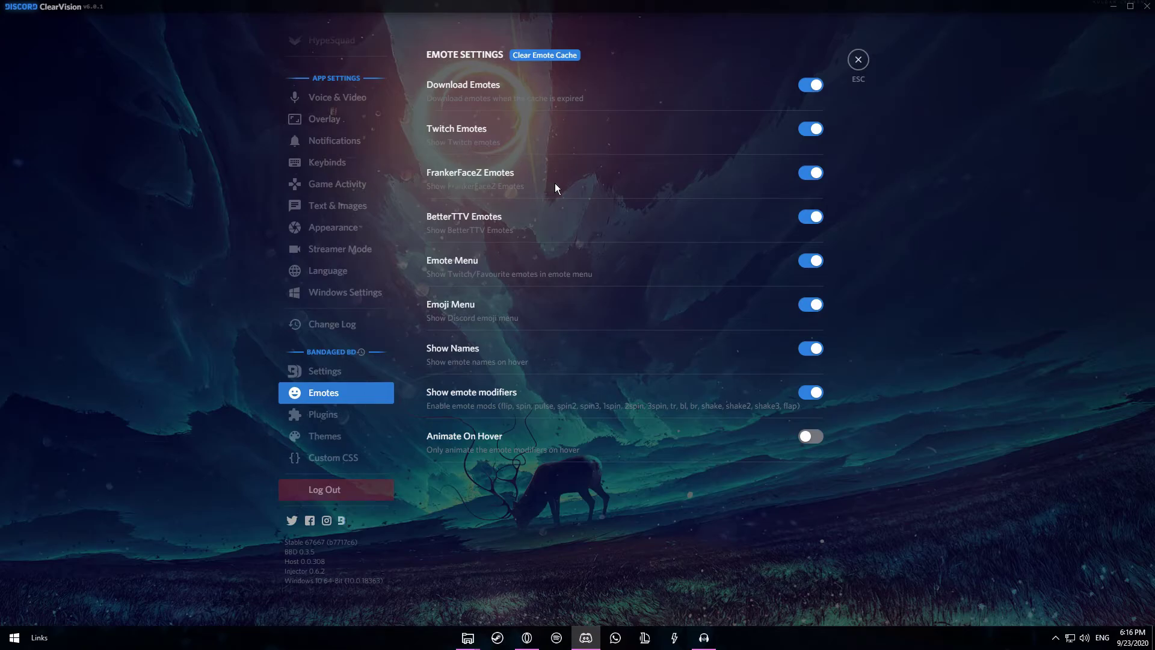
click(323, 414)
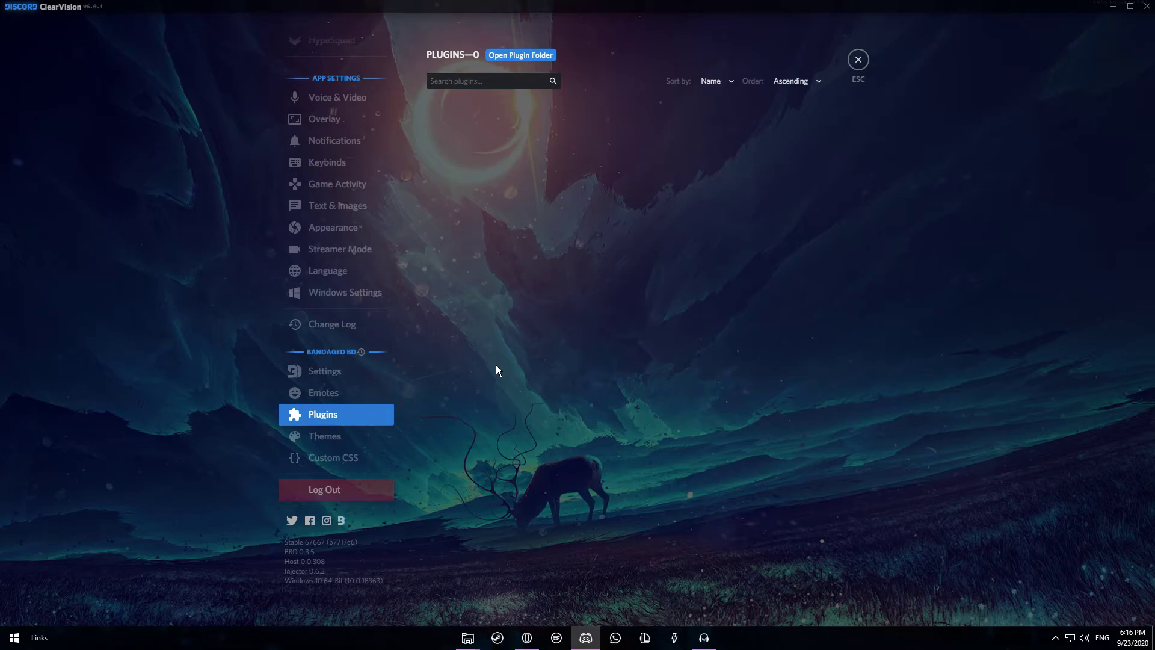
key(Escape)
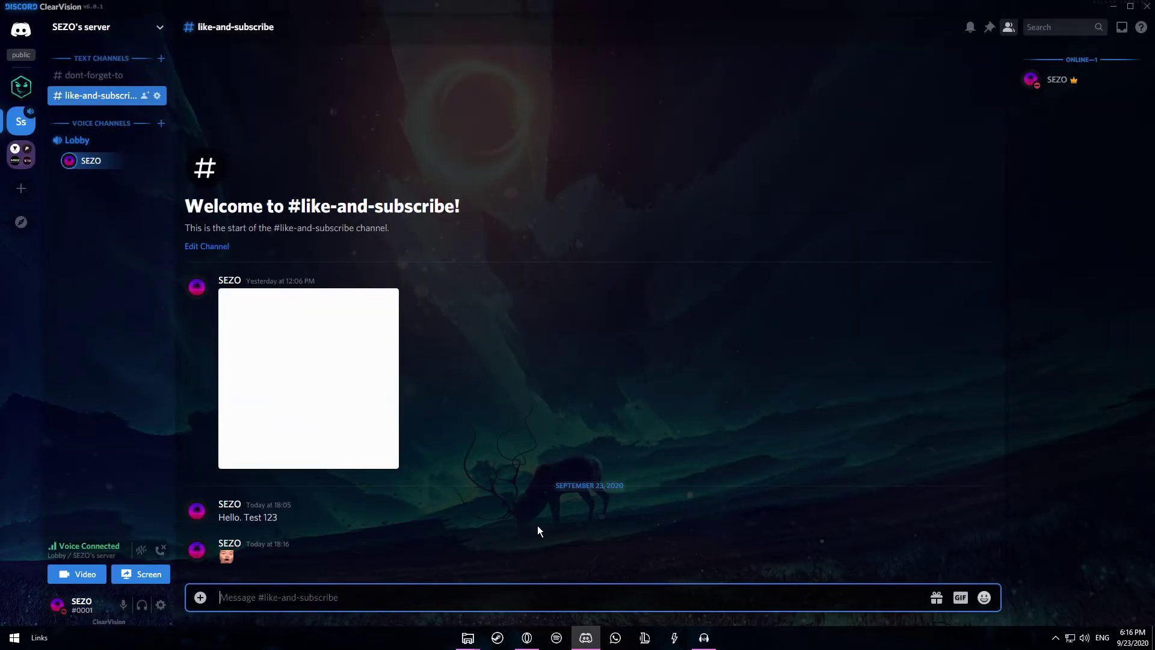